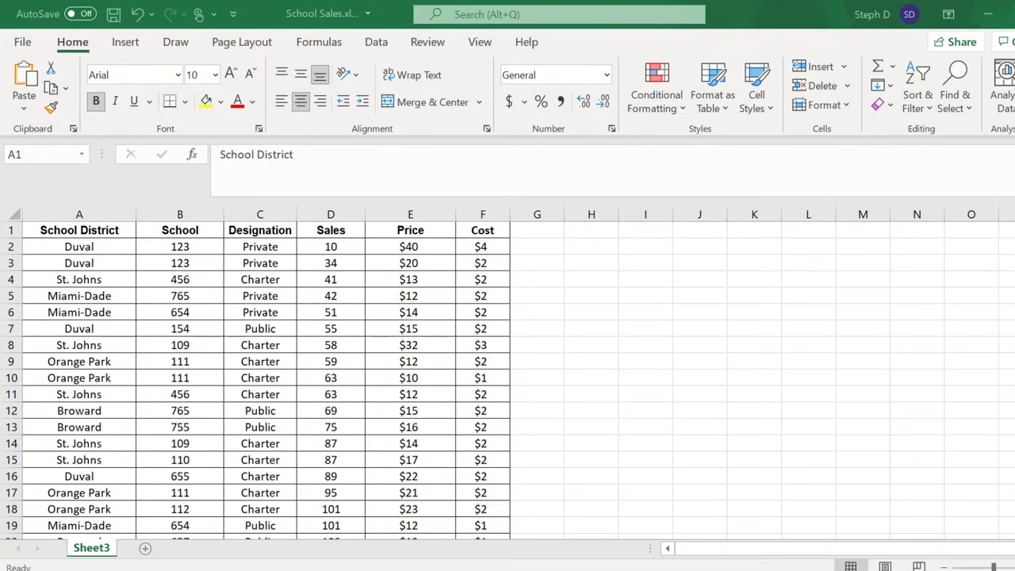
# - Insert a PivotTable from Sheet3!$A$1:$F$25 onto a new worksheet (Sheet6)
pyautogui.click(125, 43)
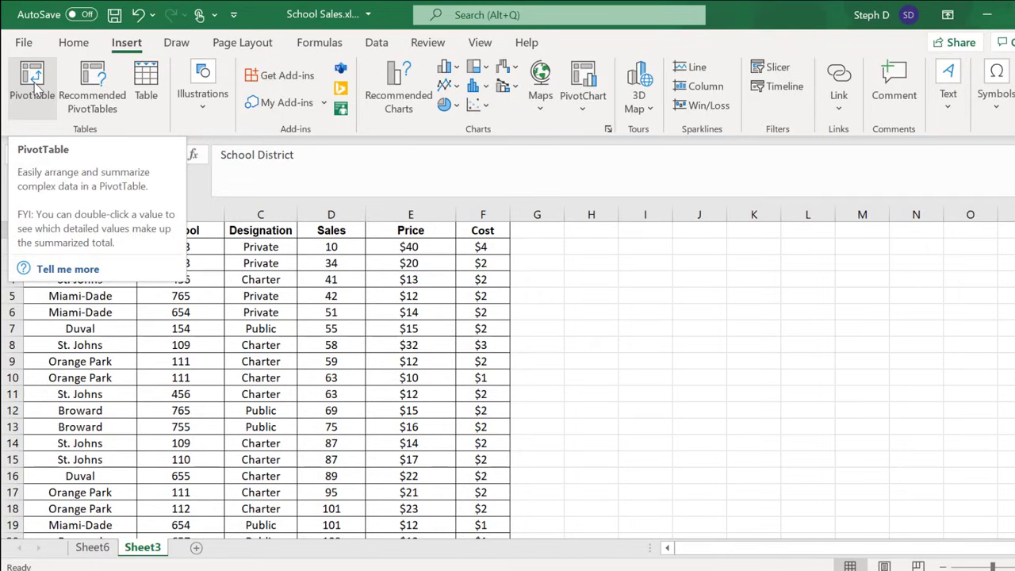
pyautogui.click(104, 93)
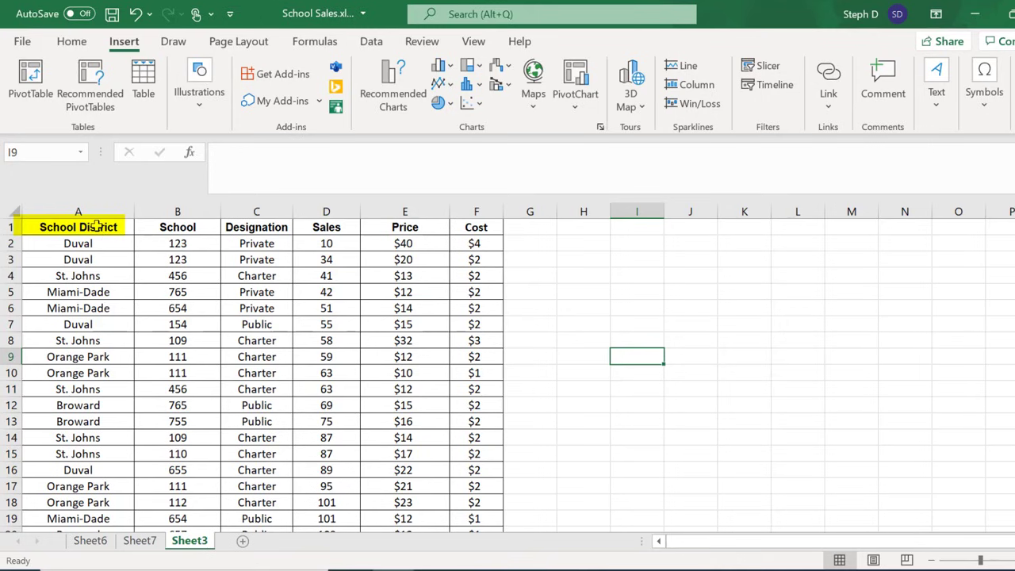
pyautogui.click(96, 226)
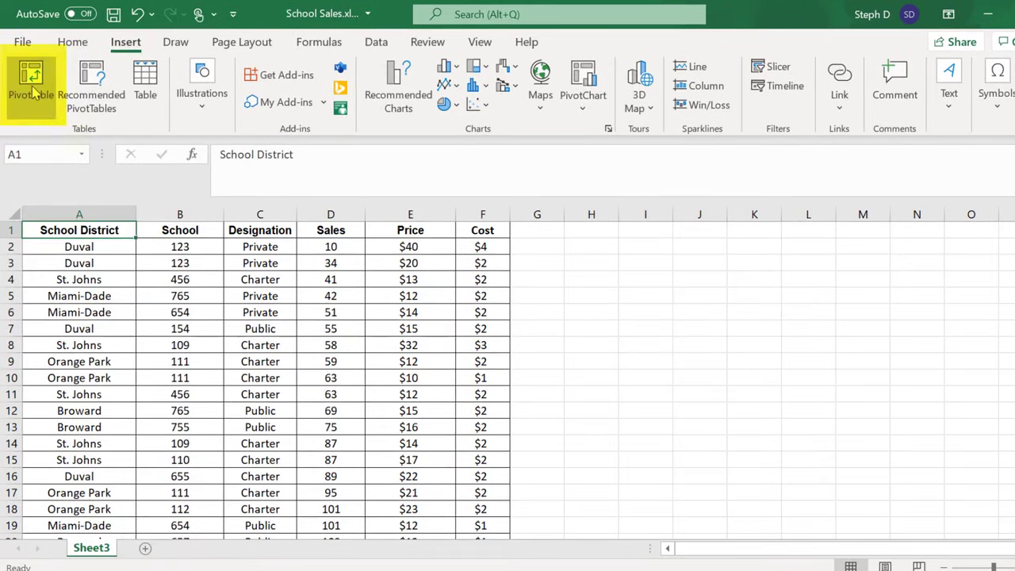
pyautogui.click(31, 83)
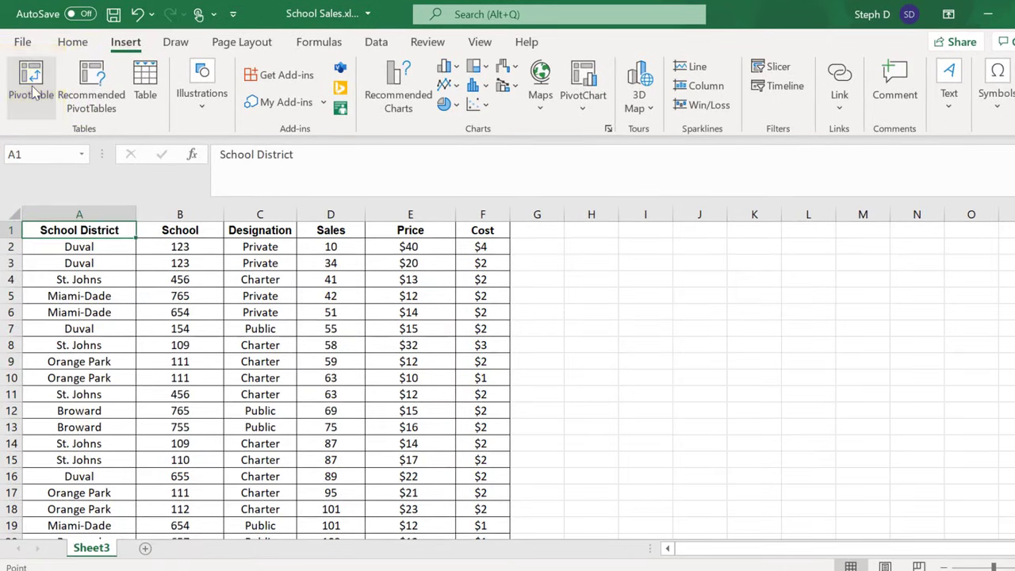
pyautogui.click(32, 83)
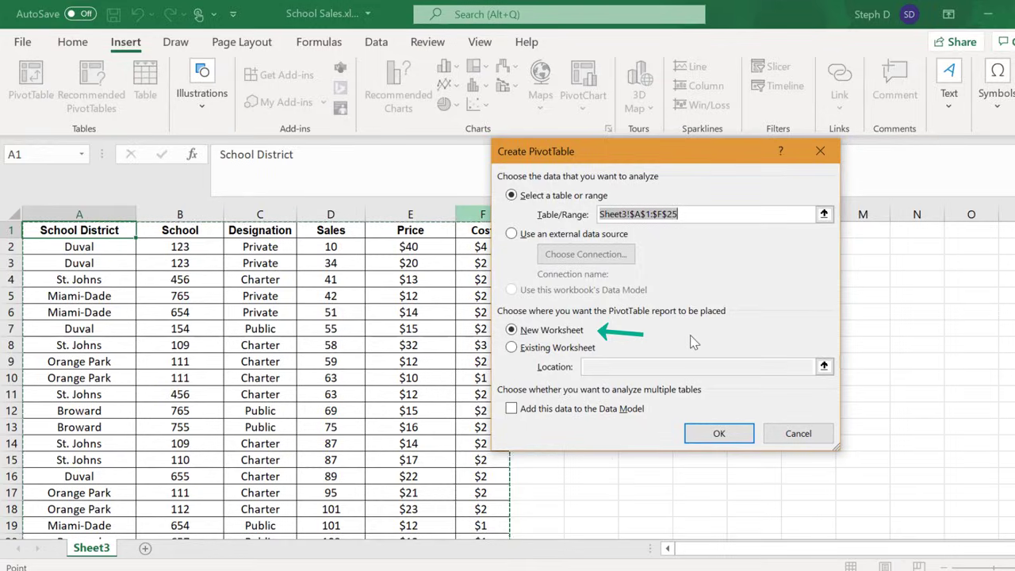
pyautogui.click(704, 436)
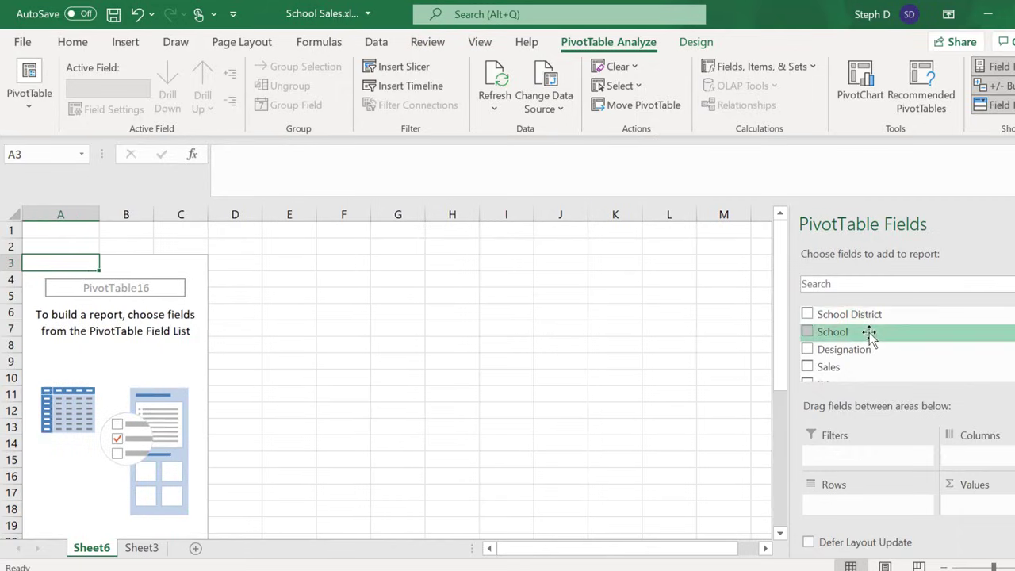
# - Put School in Rows with School District nested beneath each school number
pyautogui.moveTo(867, 333); pyautogui.dragTo(861, 515)
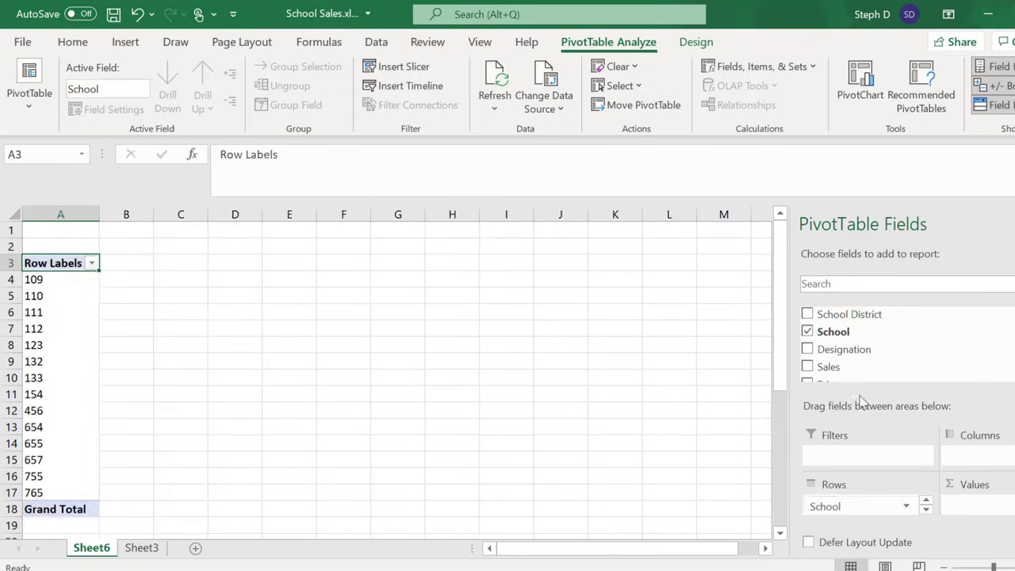
pyautogui.moveTo(852, 317); pyautogui.dragTo(853, 520)
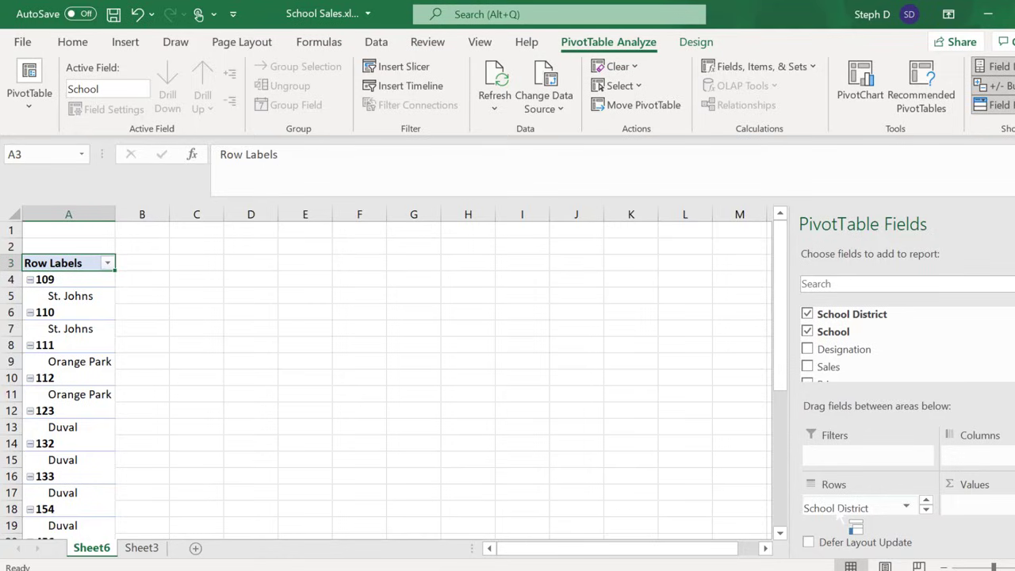
# - Rebuild Rows as School District first, with School numbers nested under each district
pyautogui.moveTo(855, 527); pyautogui.dragTo(849, 381)
pyautogui.moveTo(845, 507); pyautogui.dragTo(862, 362)
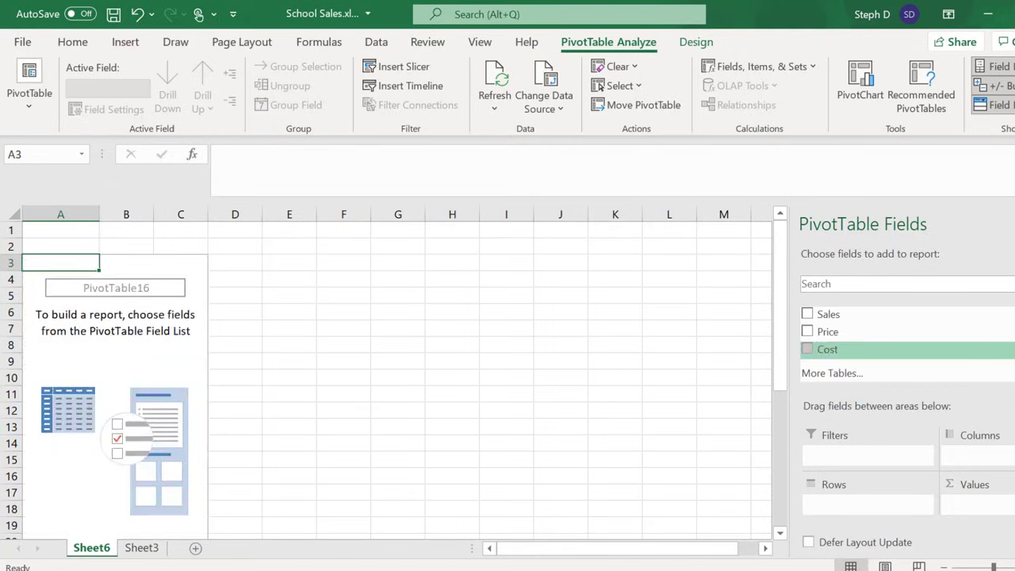
pyautogui.scroll(3, 904, 341)
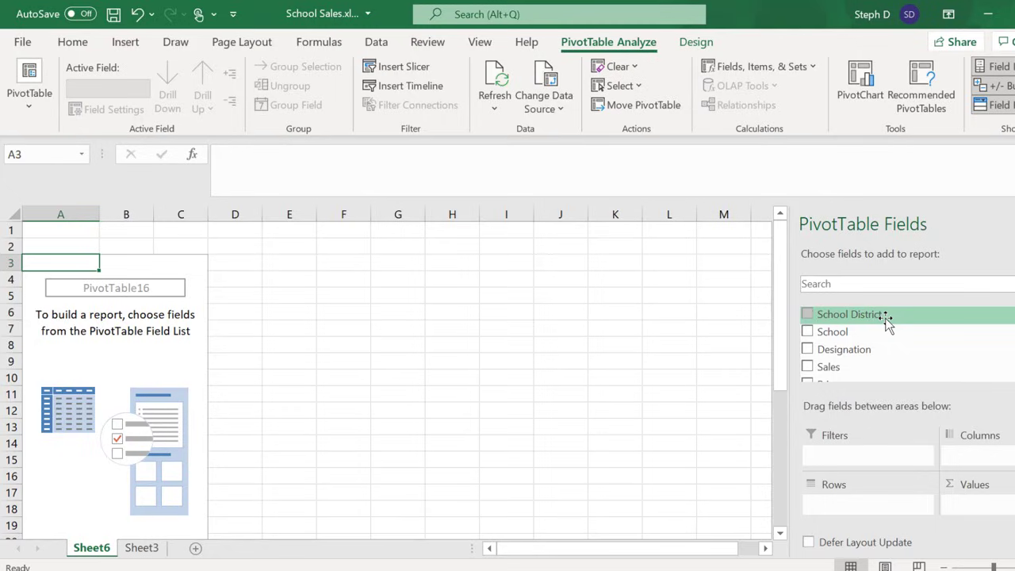
pyautogui.moveTo(885, 320); pyautogui.dragTo(872, 520)
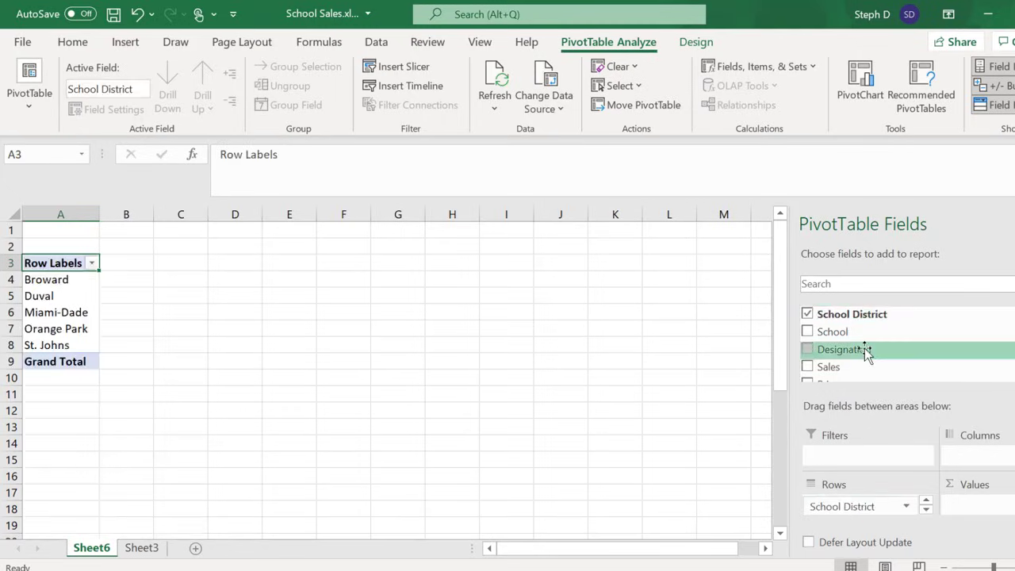
pyautogui.moveTo(856, 336); pyautogui.dragTo(865, 527)
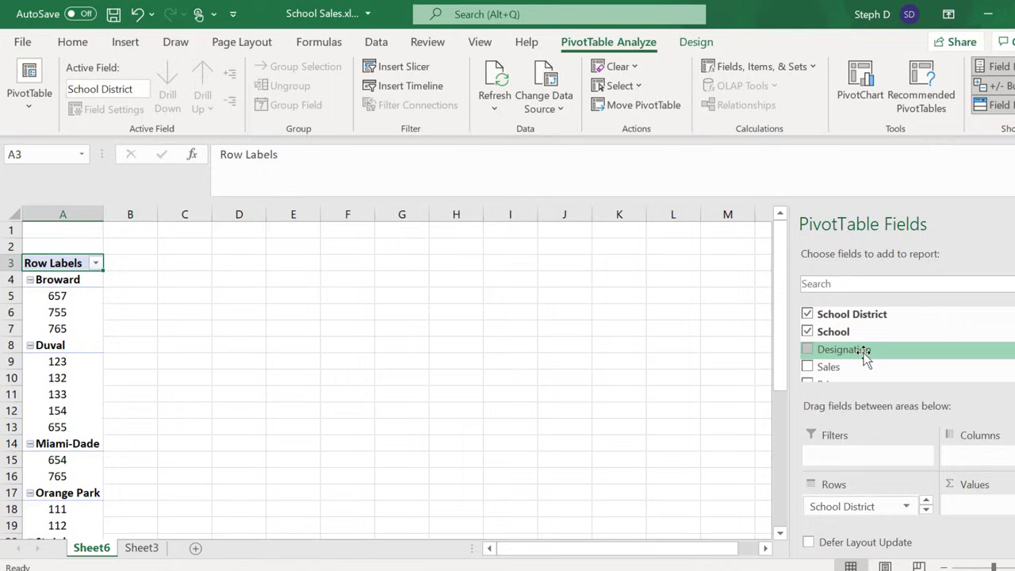
# - Add Designation to Columns, widen column C, and add Count of School District as values
pyautogui.moveTo(865, 358); pyautogui.dragTo(987, 456)
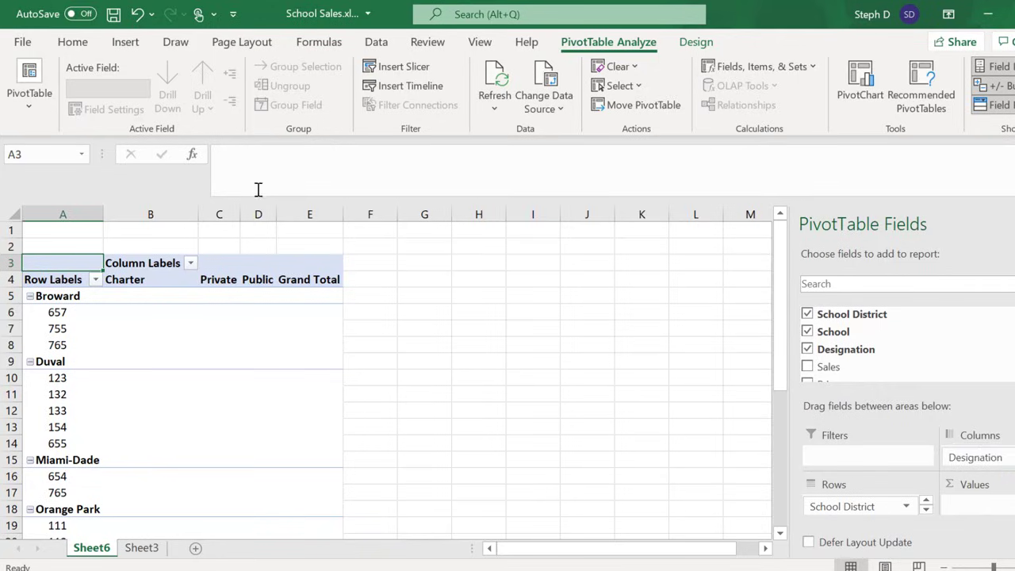
pyautogui.moveTo(240, 214); pyautogui.dragTo(330, 217)
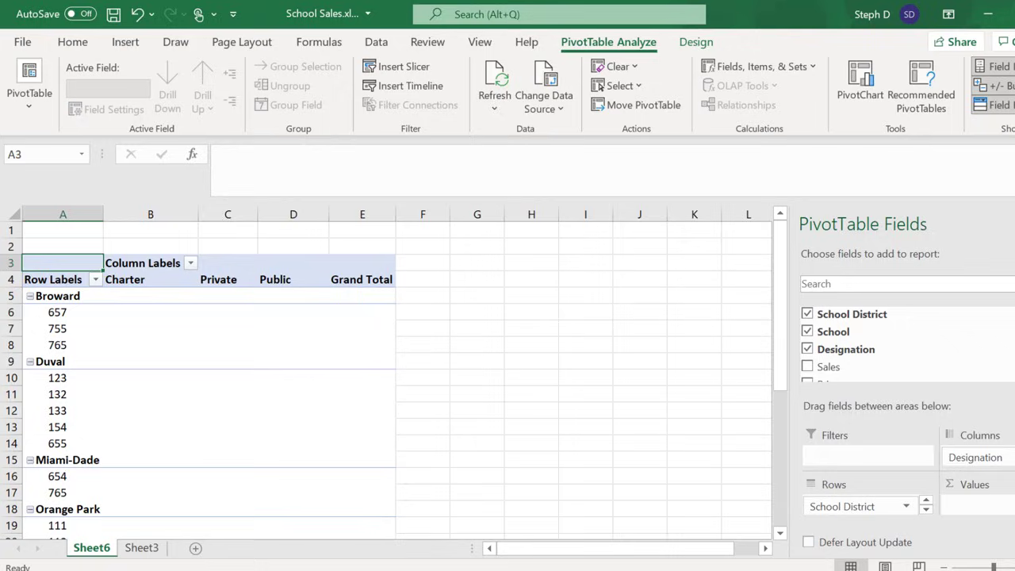
pyautogui.moveTo(852, 313); pyautogui.dragTo(981, 511)
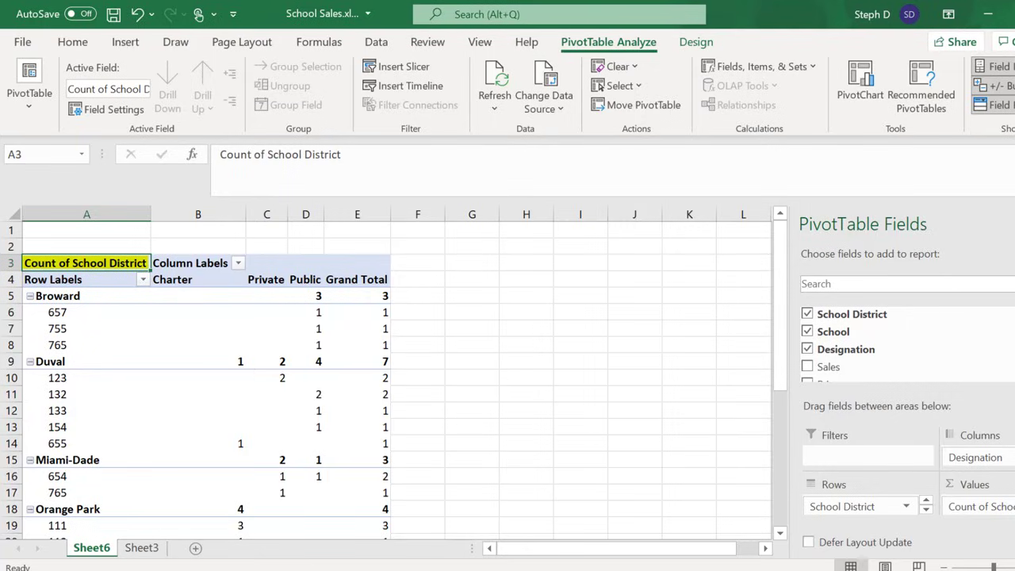
# - Collapse Broward, Duval, Miami-Dade, Orange Park and St. Johns to summary counts (Grand Total 24)
pyautogui.click(58, 296)
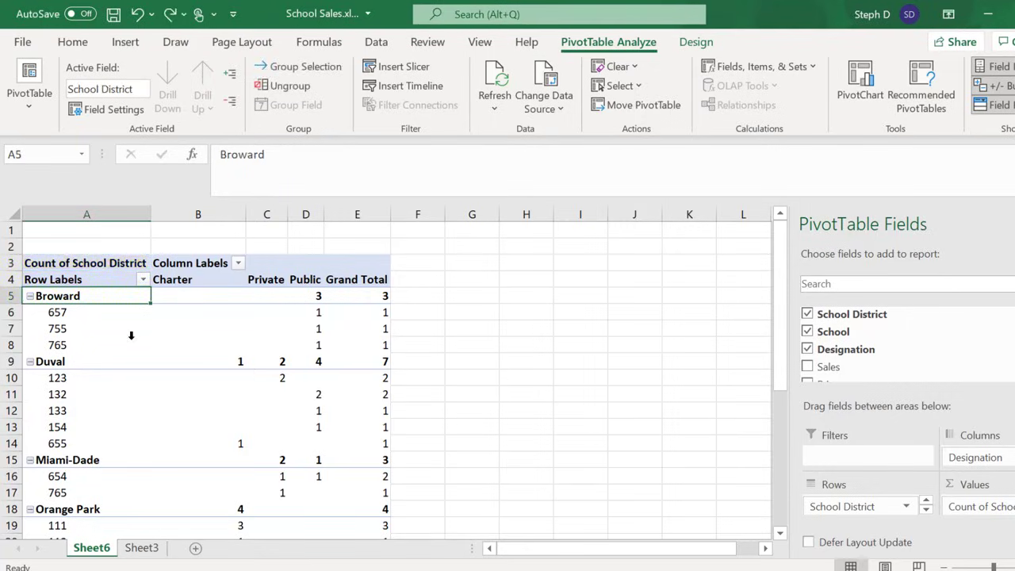
pyautogui.click(30, 296)
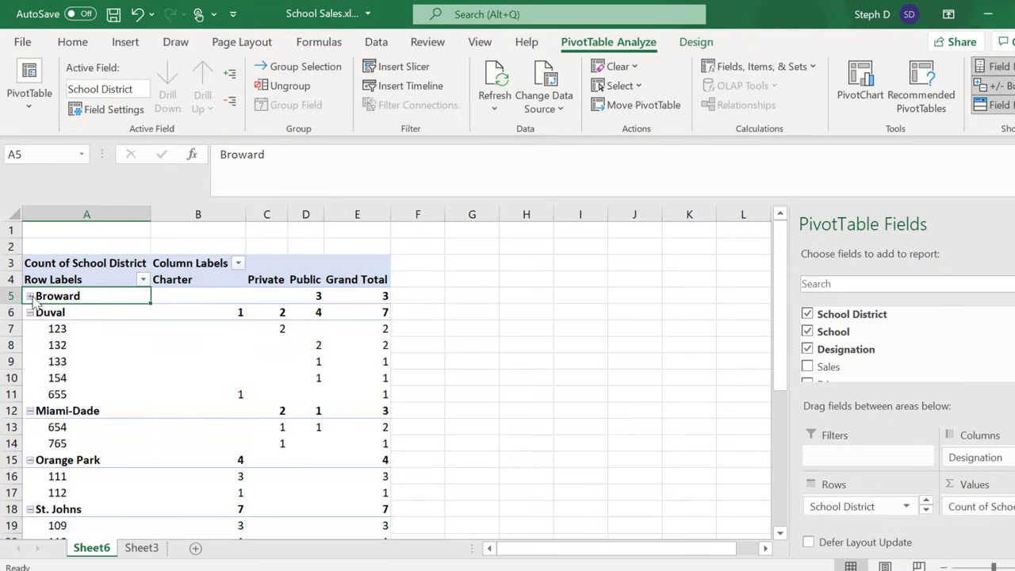
pyautogui.click(29, 312)
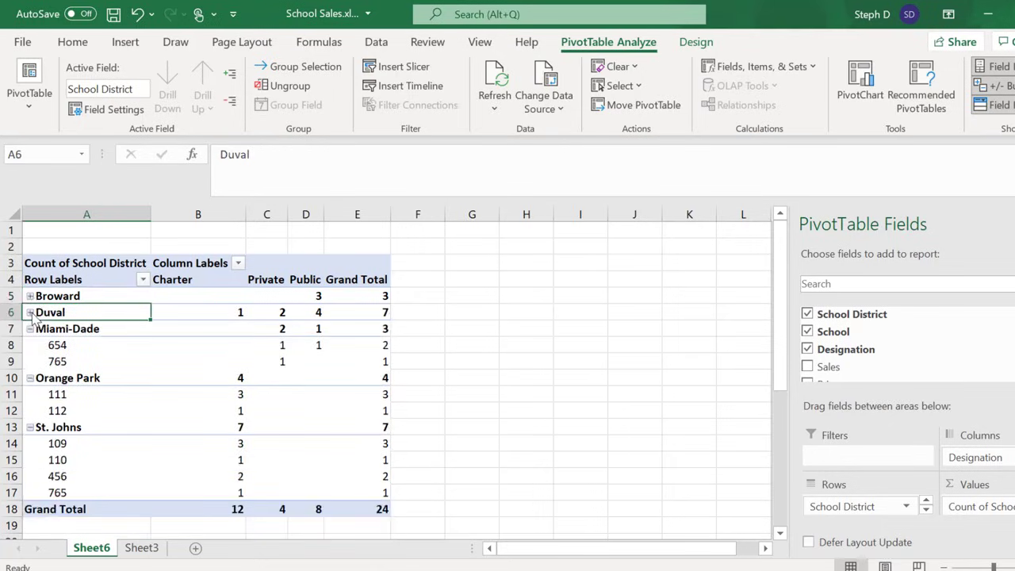
pyautogui.click(29, 329)
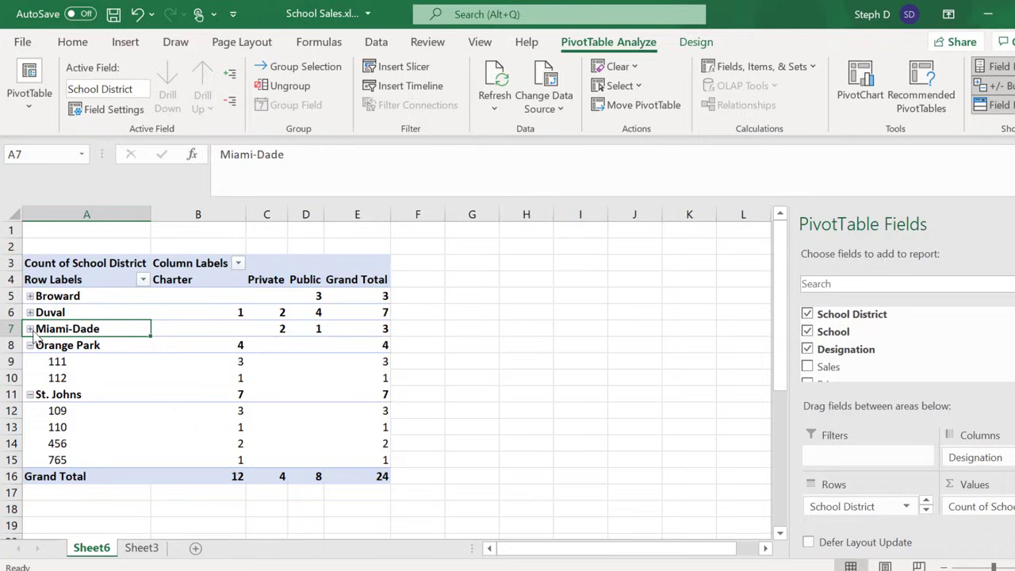
pyautogui.click(29, 345)
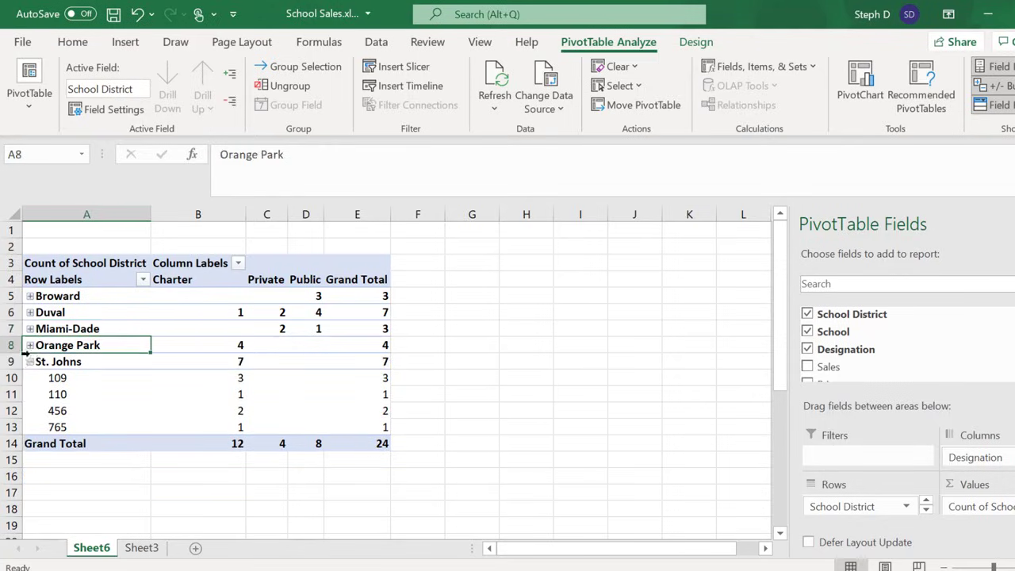
pyautogui.click(30, 362)
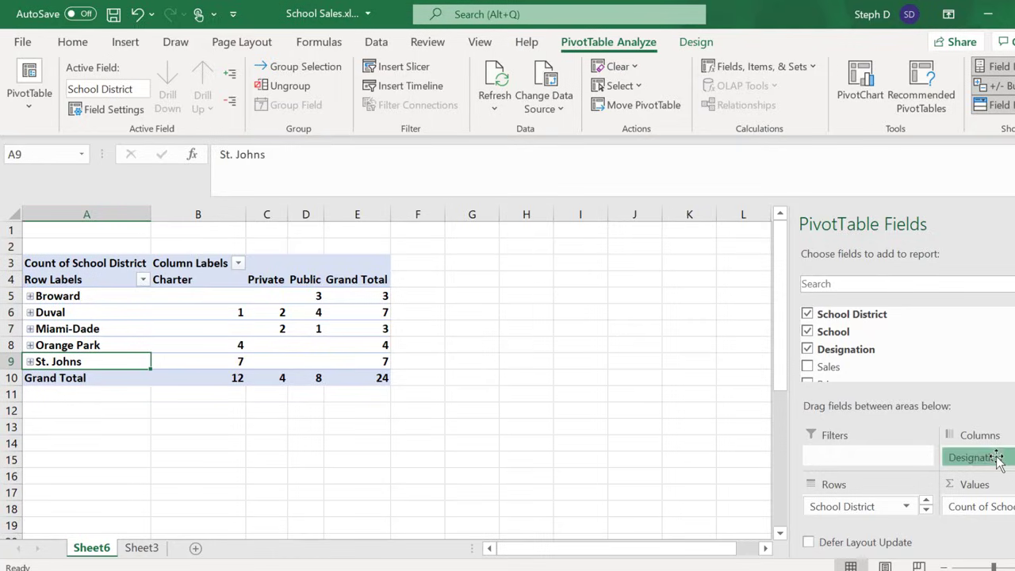
# - Remove Designation, Count of School District and School from the pivot layout
pyautogui.moveTo(997, 458); pyautogui.dragTo(969, 355)
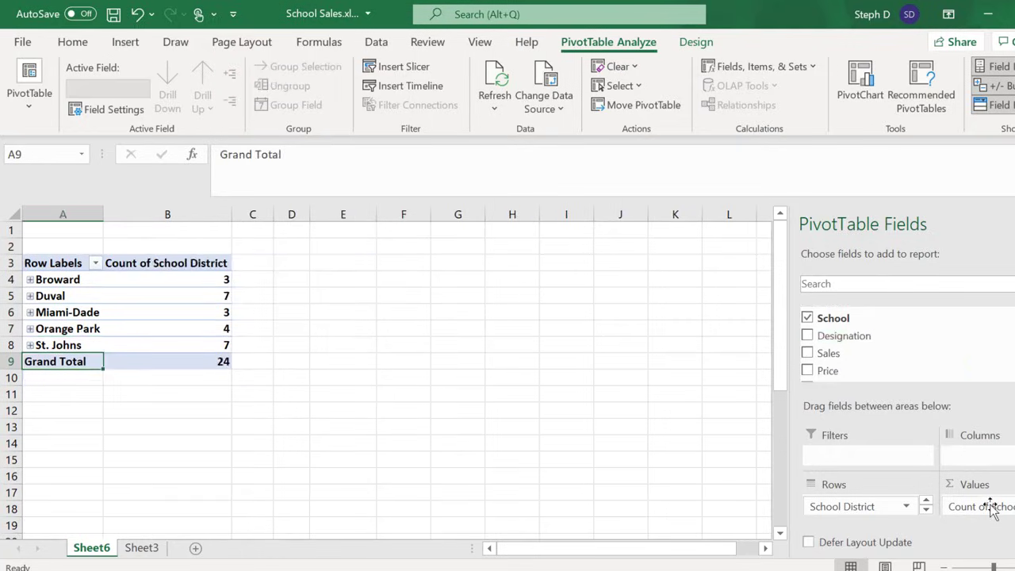
pyautogui.moveTo(983, 506); pyautogui.dragTo(975, 334)
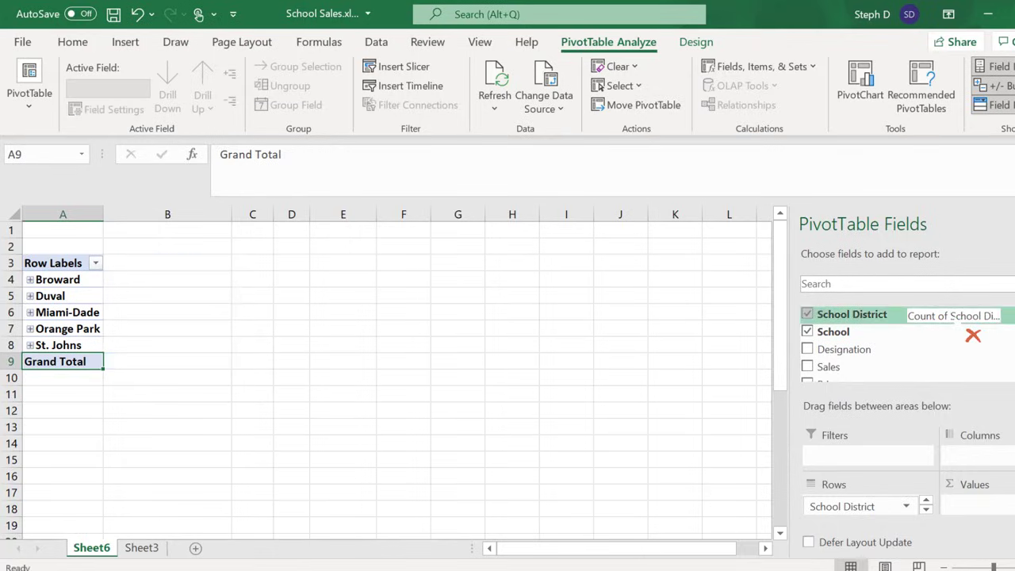
pyautogui.click(926, 511)
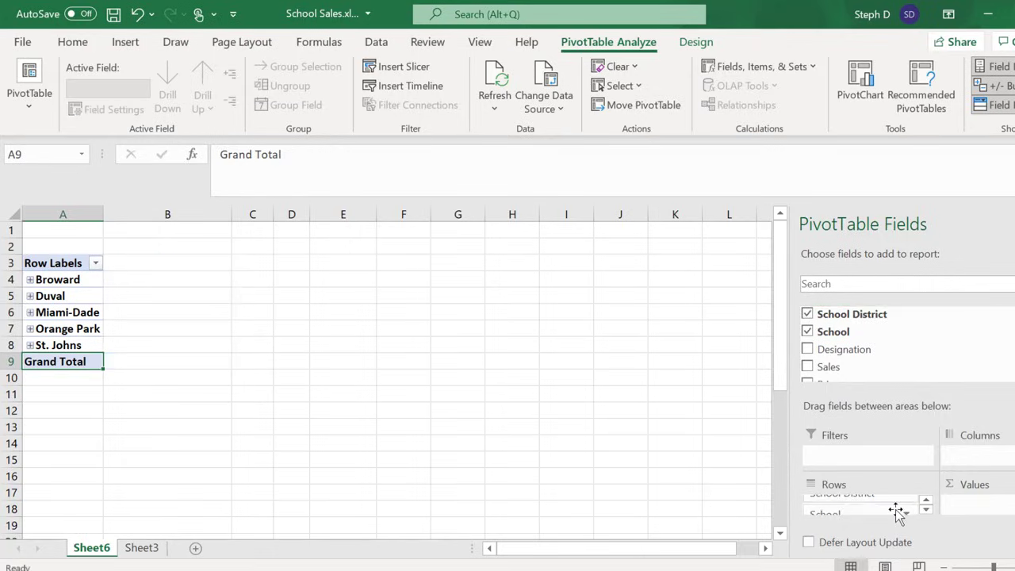
pyautogui.moveTo(897, 512); pyautogui.dragTo(929, 381)
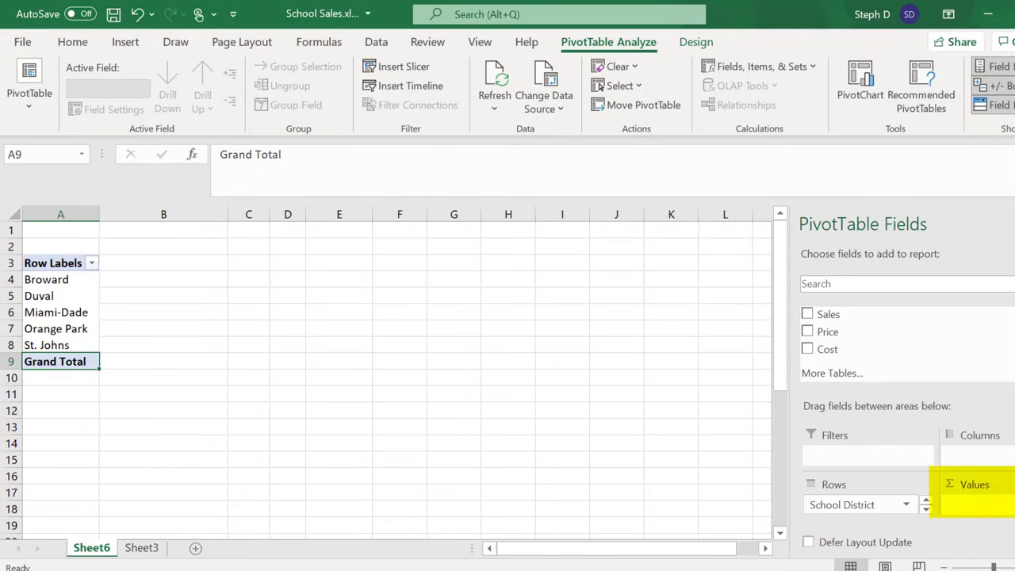
# - Add Price and Cost to Values, giving Sum of Price 419 and Sum of Cost 46
pyautogui.scroll(3, 904, 341)
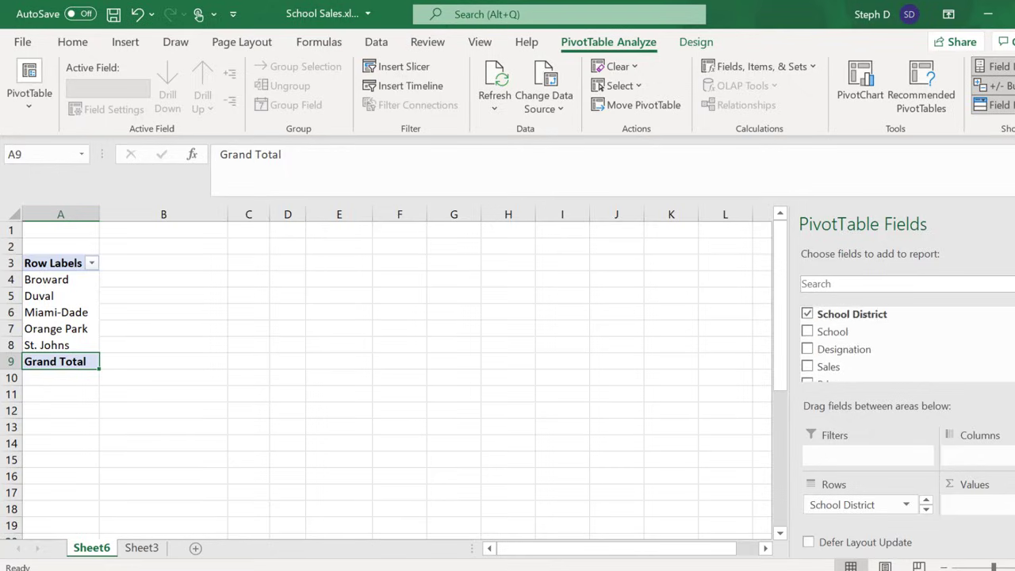
pyautogui.scroll(-1, 888, 341)
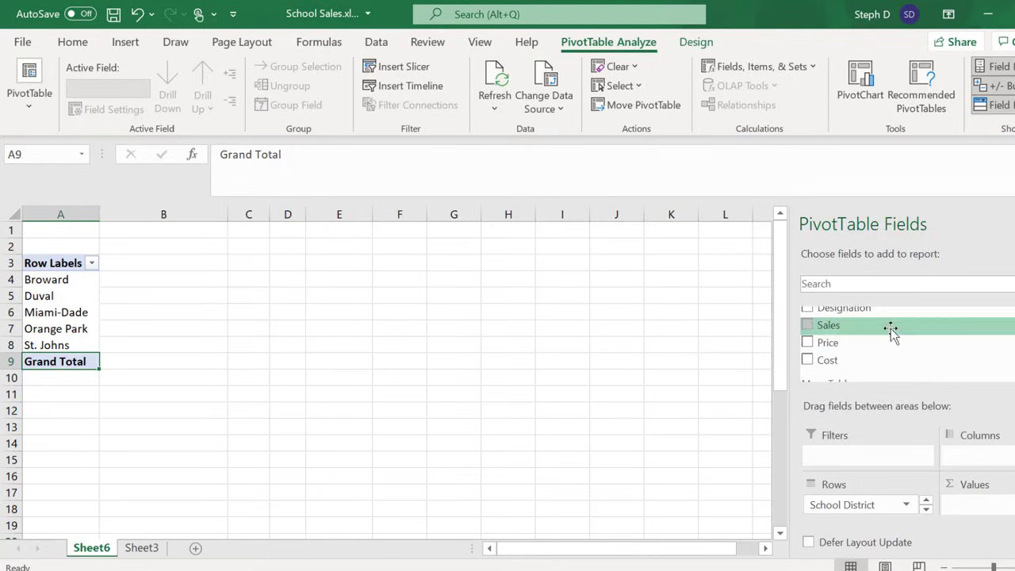
pyautogui.moveTo(851, 343); pyautogui.dragTo(980, 517)
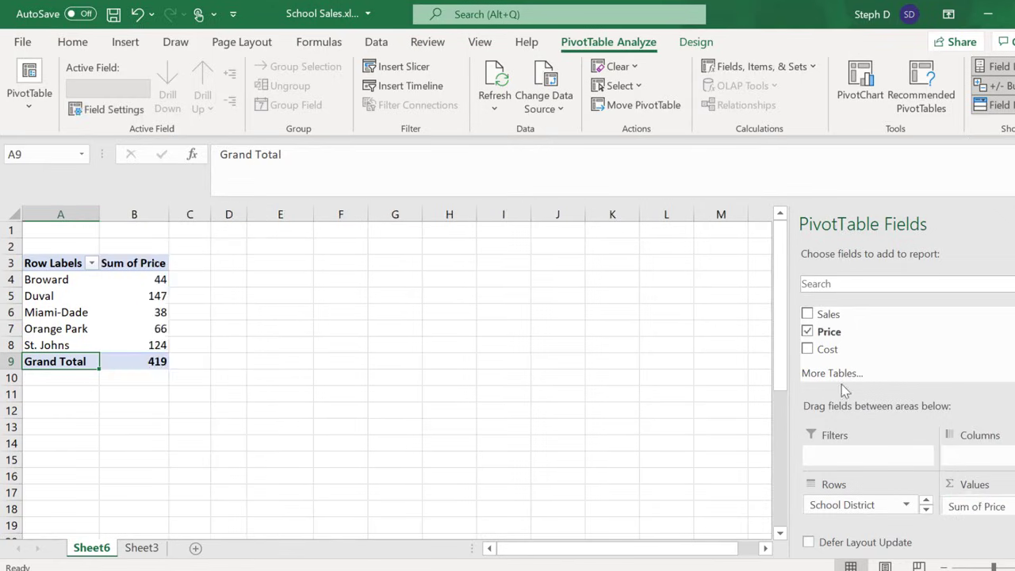
pyautogui.moveTo(813, 355); pyautogui.dragTo(978, 519)
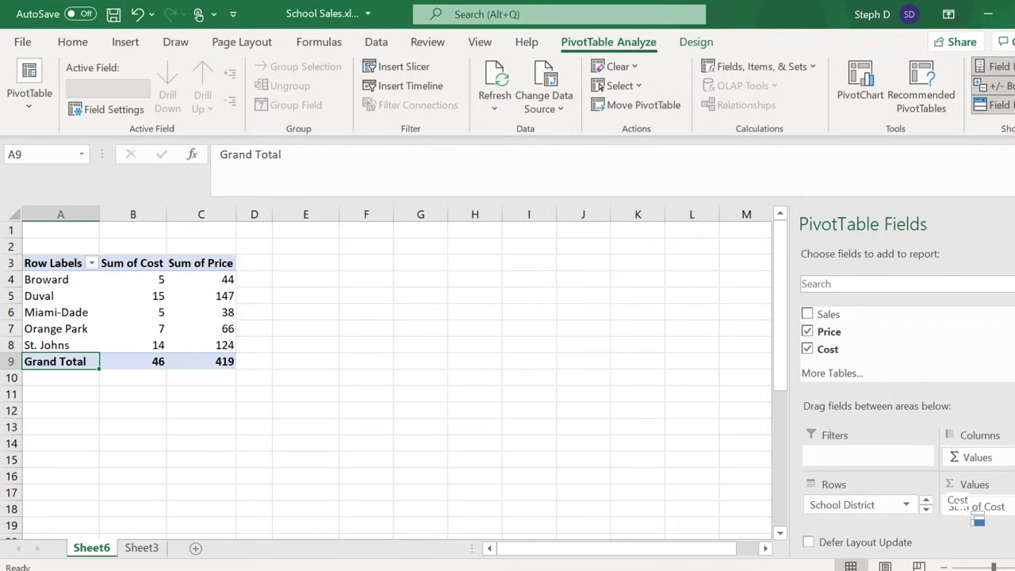
pyautogui.moveTo(978, 520); pyautogui.dragTo(977, 519)
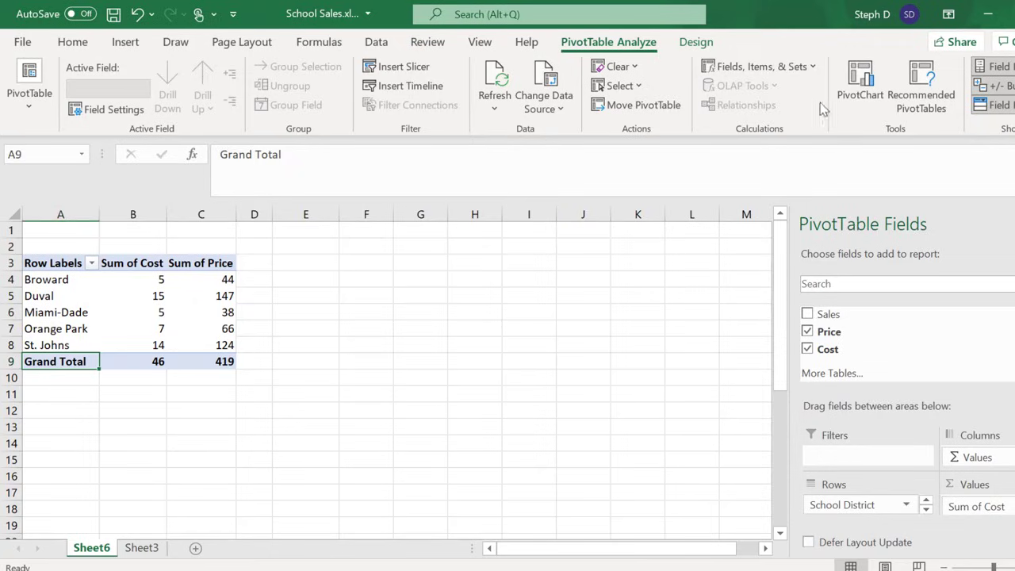
# - Create a calculated field named Profit with the formula = Price - Cost
pyautogui.click(807, 70)
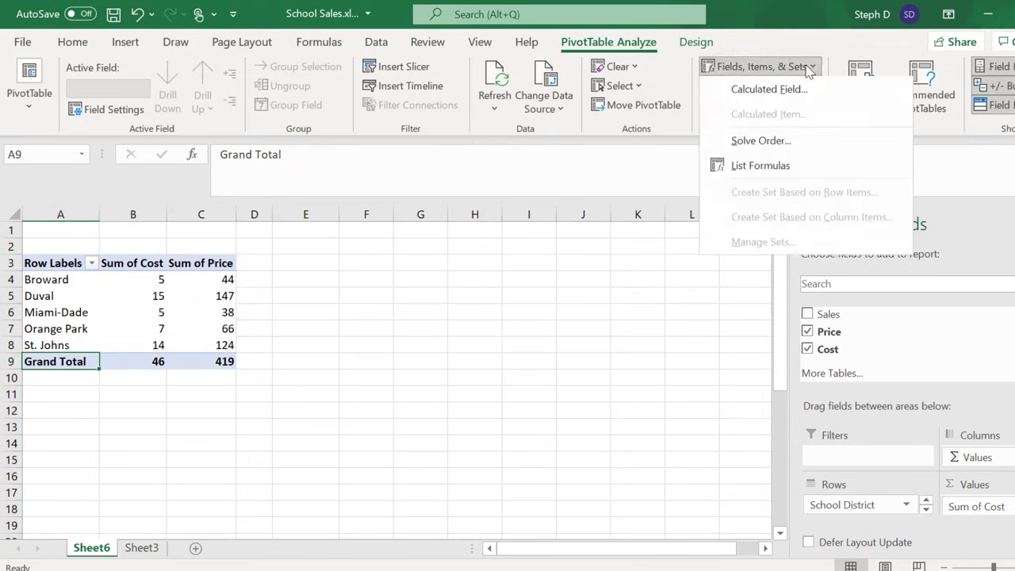
pyautogui.click(768, 90)
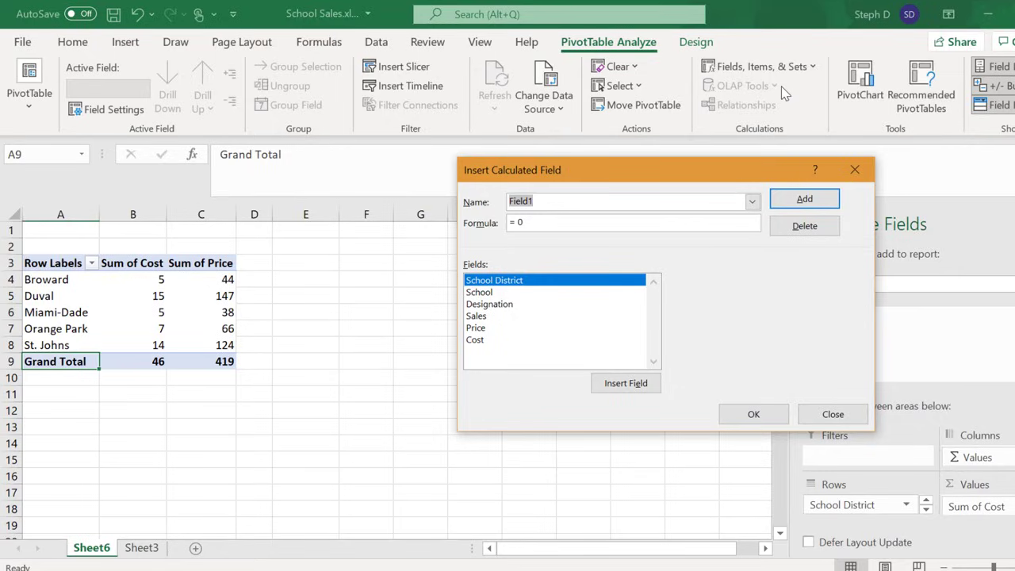
pyautogui.write('Profit')
pyautogui.click(564, 222)
pyautogui.press('BackSpace')
pyautogui.click(479, 328)
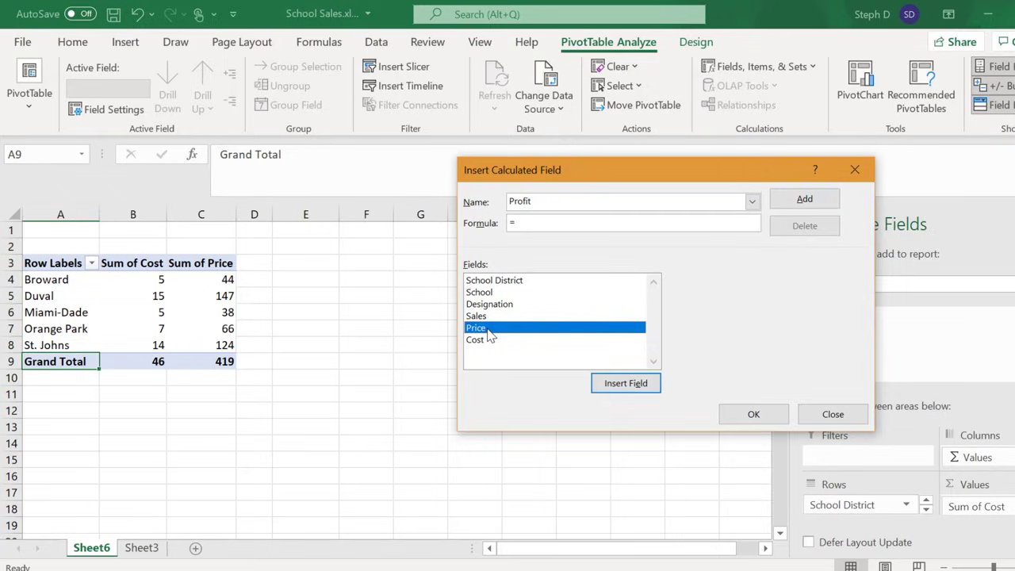
pyautogui.click(619, 385)
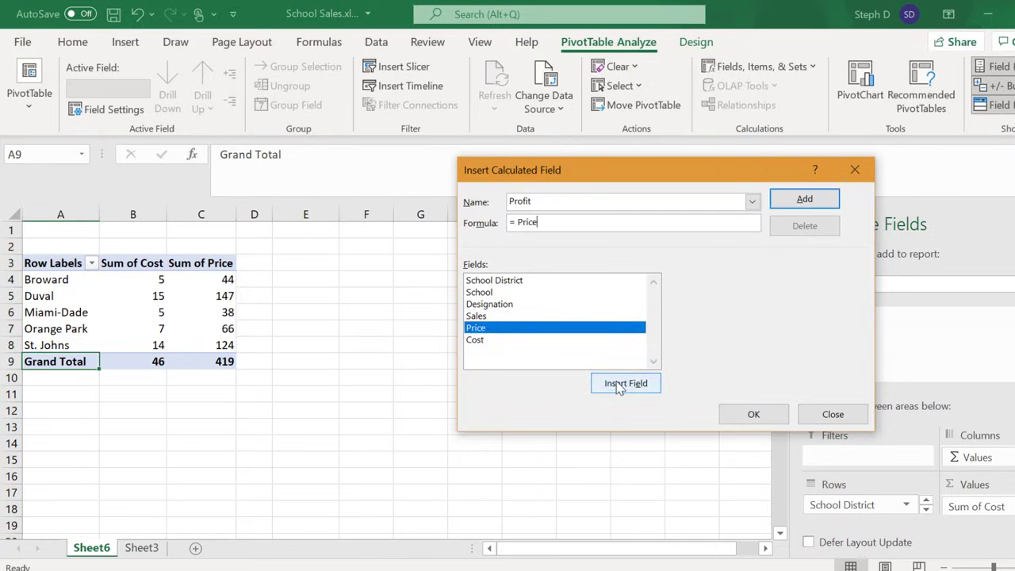
pyautogui.write('-')
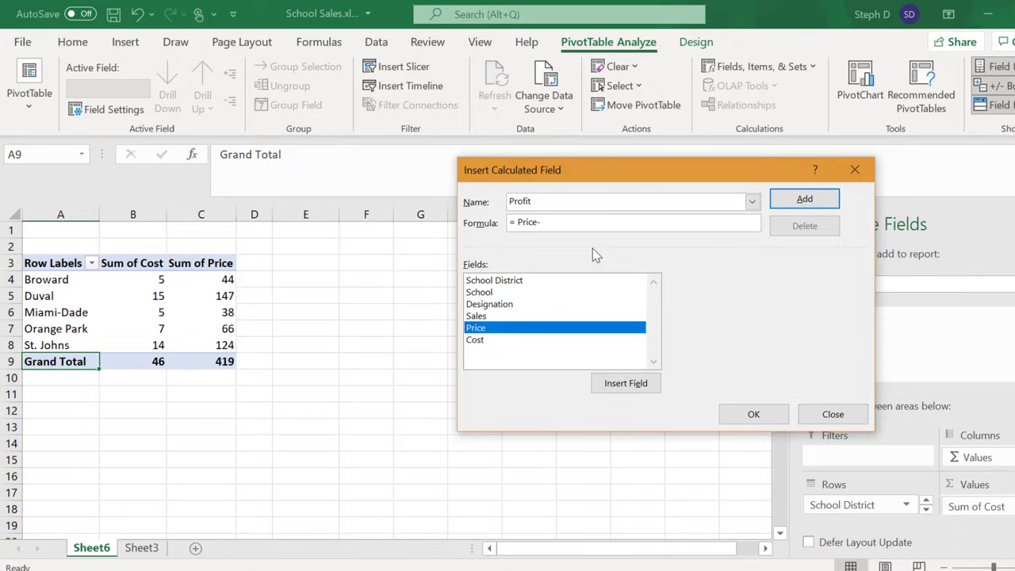
pyautogui.click(481, 339)
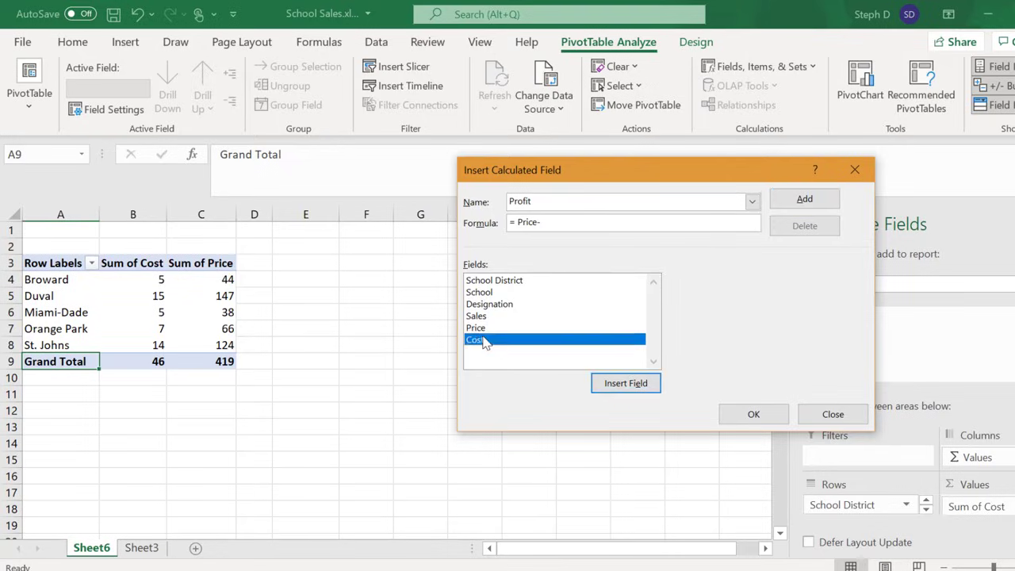
pyautogui.click(633, 385)
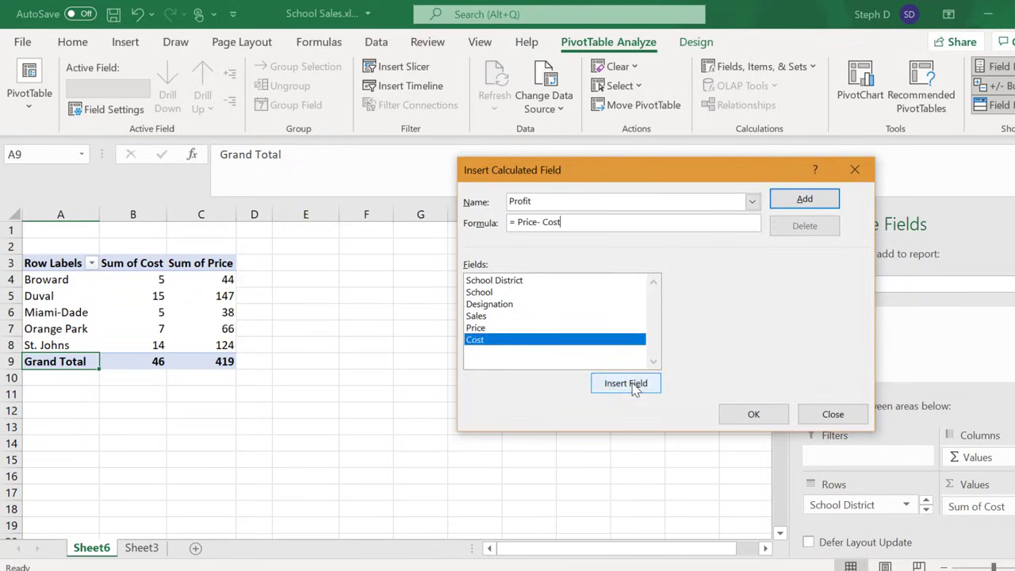
pyautogui.click(774, 416)
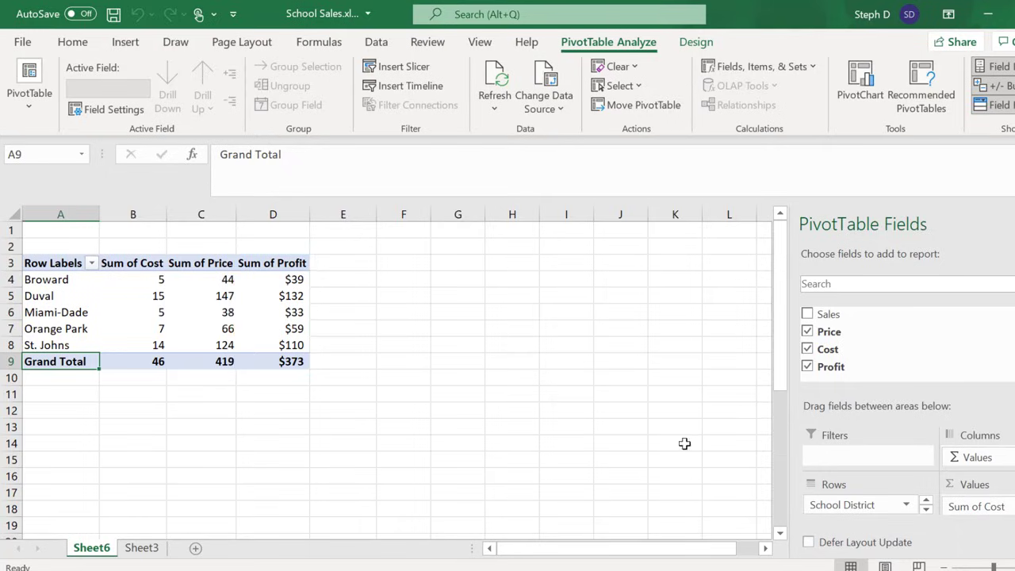
# - Sort districts by Sum of Profit largest to smallest, putting Duval ($132) first
pyautogui.rightClick(293, 279)
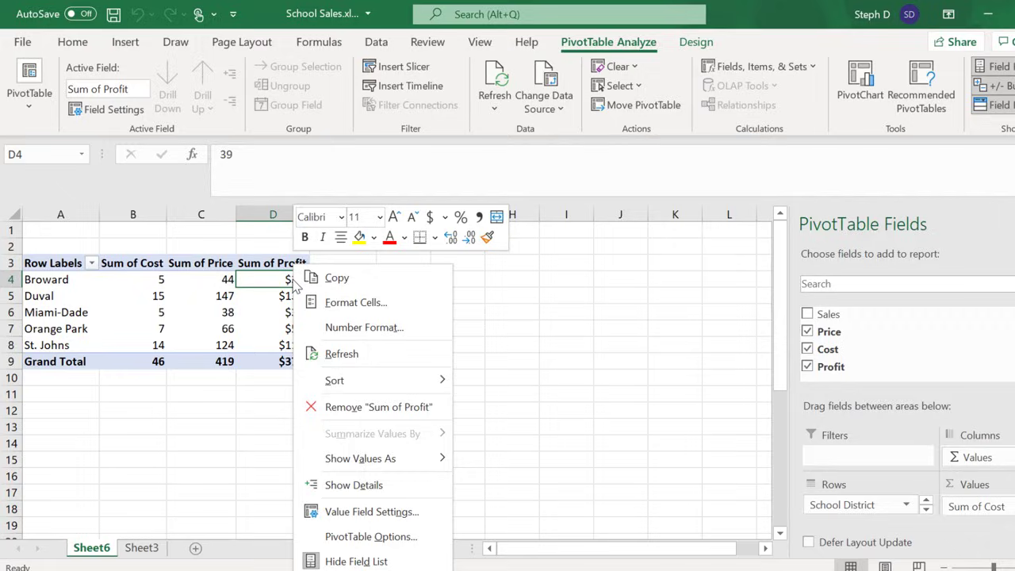
pyautogui.moveTo(372, 388)
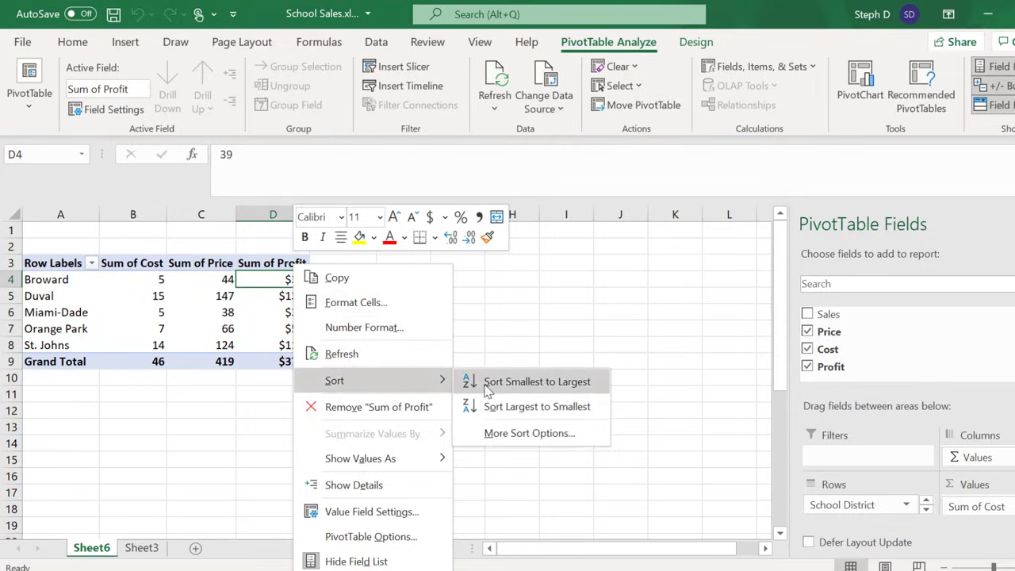
pyautogui.click(495, 408)
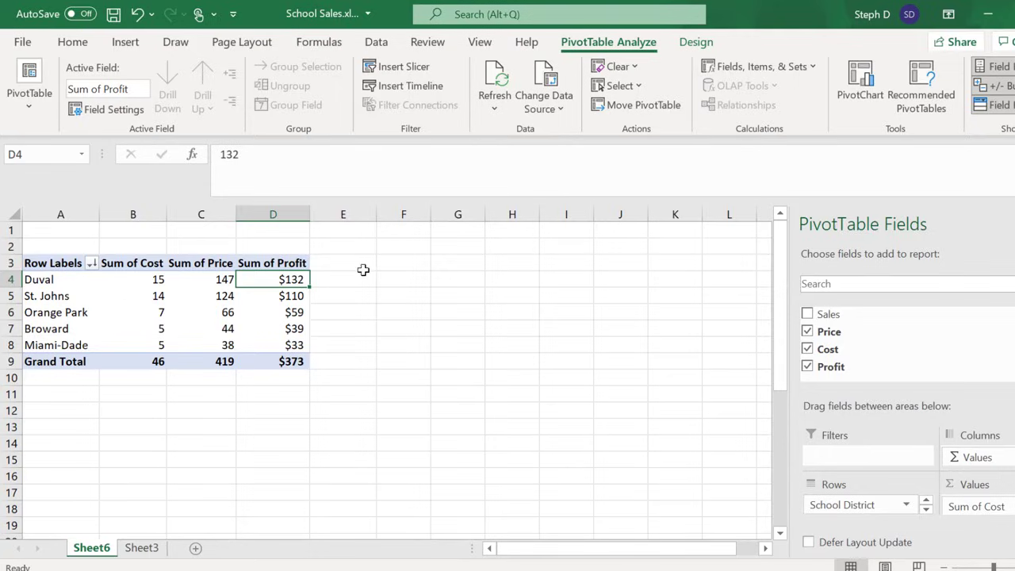
# - Format Sum of Profit as Currency with 2 decimal places (Grand Total $373.00)
pyautogui.rightClick(295, 281)
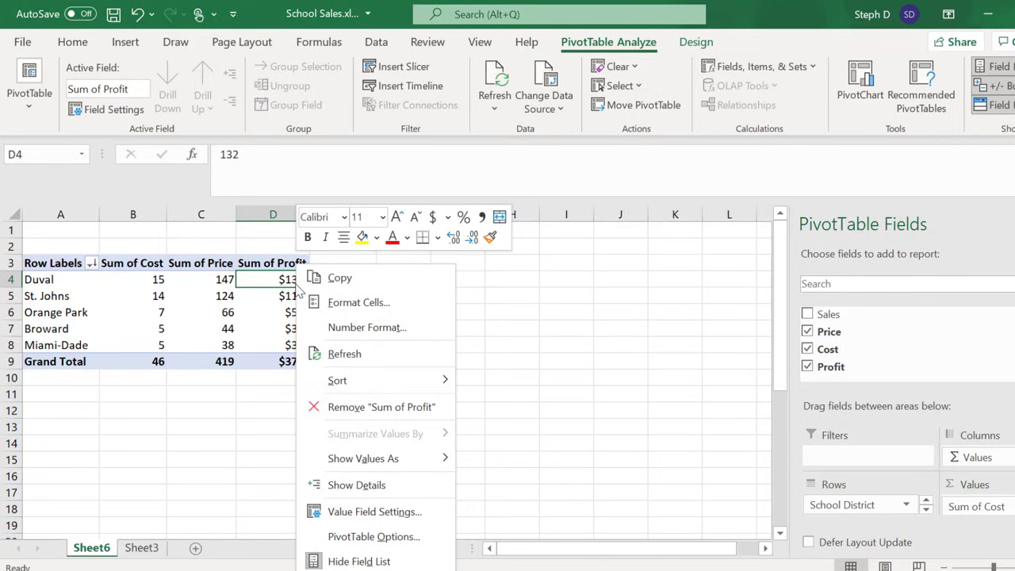
pyautogui.click(354, 330)
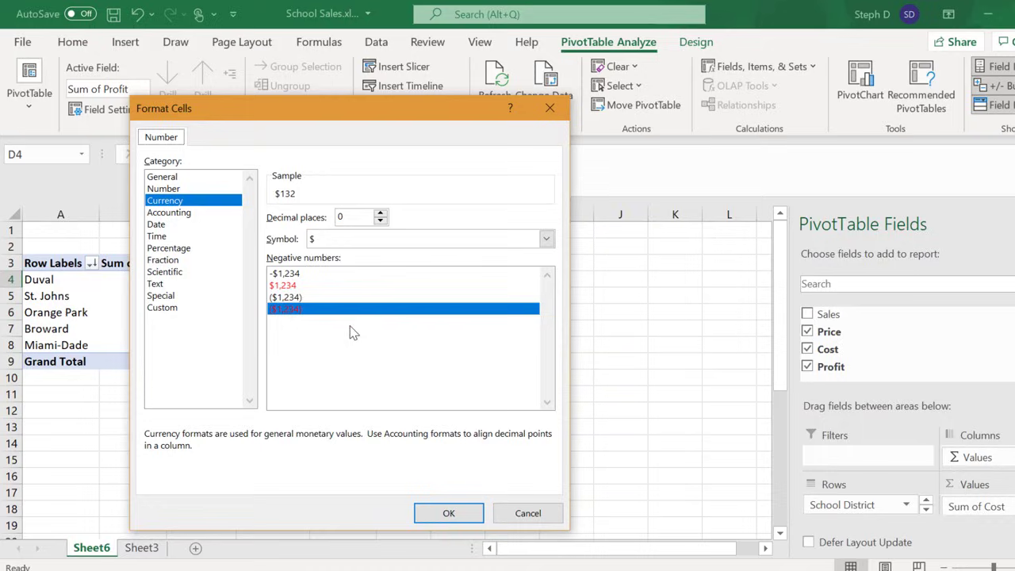
pyautogui.click(380, 214)
pyautogui.click(380, 214)
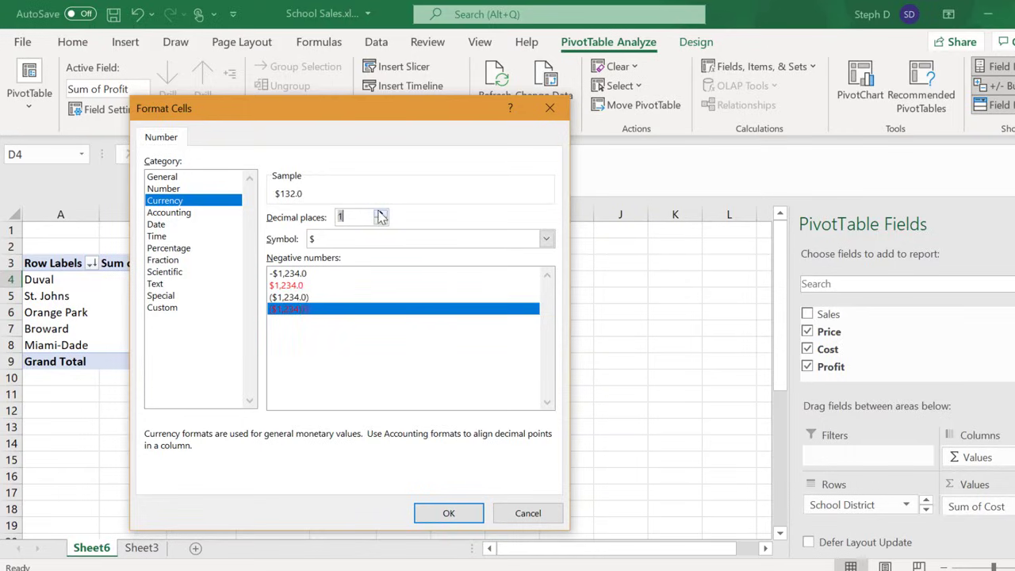
pyautogui.click(440, 514)
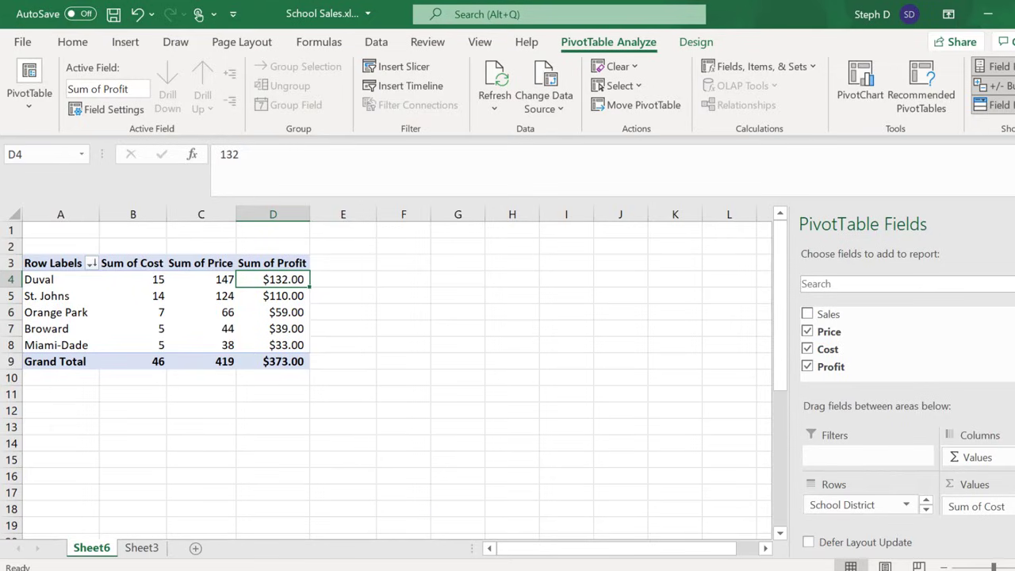
# - Apply Light Blue, Pivot Style Medium 2 from the PivotTable Styles gallery
pyautogui.click(692, 46)
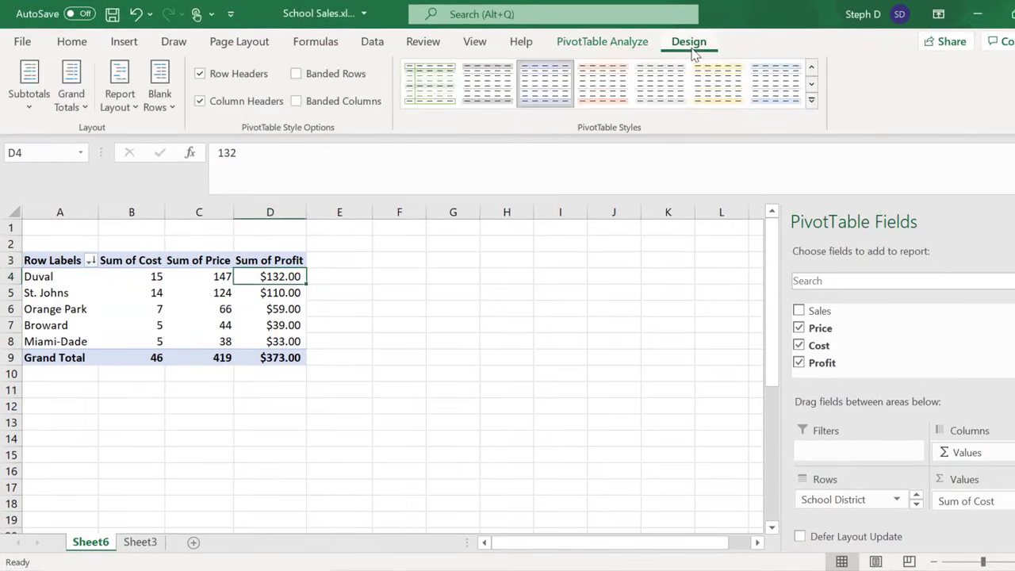
pyautogui.click(811, 86)
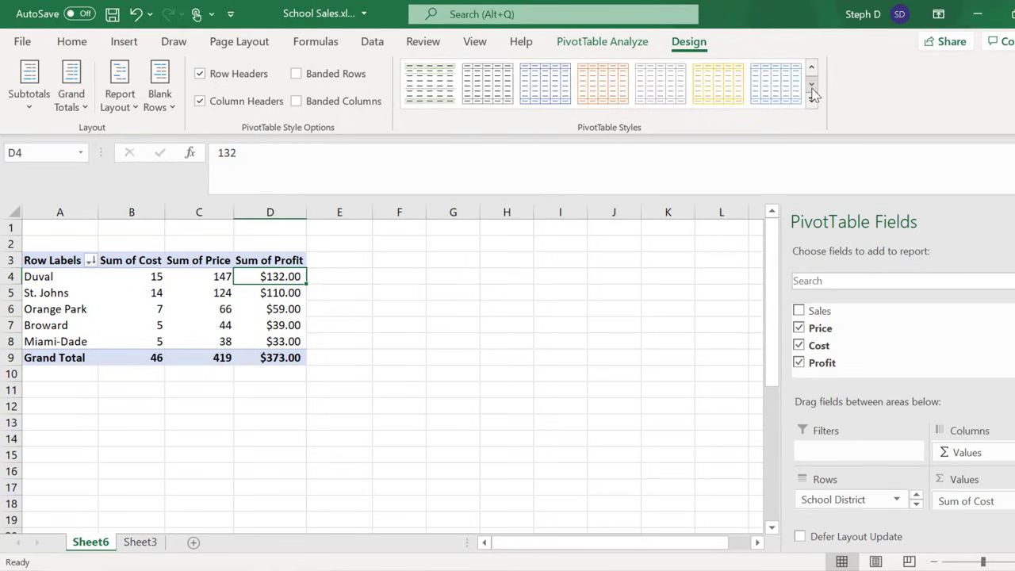
pyautogui.click(624, 91)
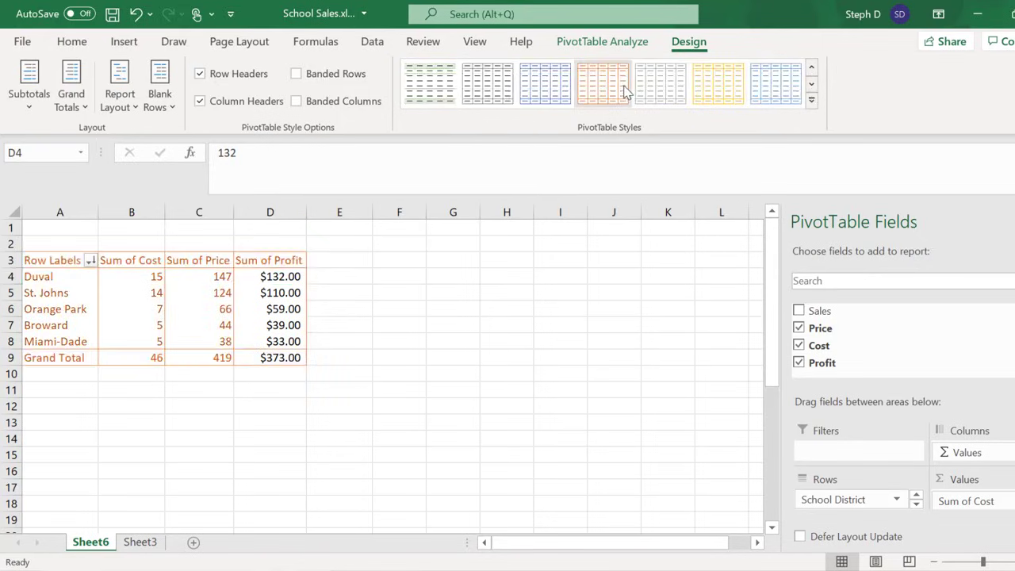
pyautogui.click(674, 92)
pyautogui.click(811, 87)
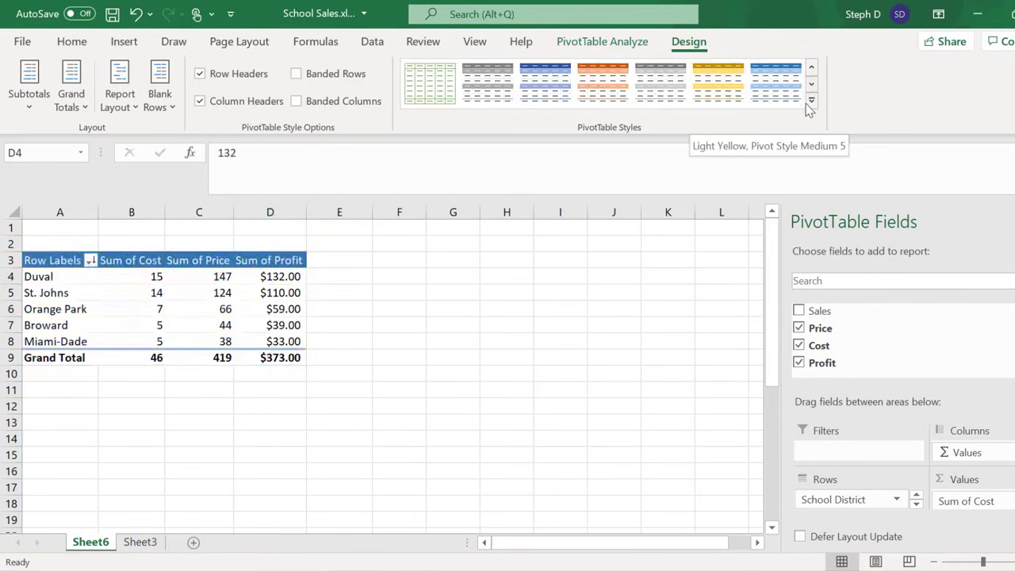
pyautogui.click(811, 101)
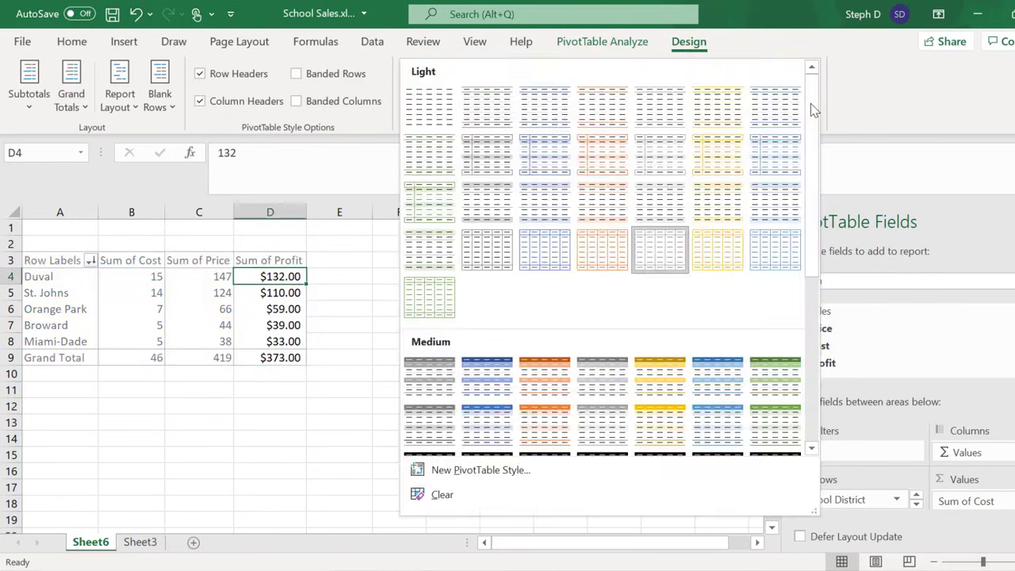
pyautogui.click(493, 390)
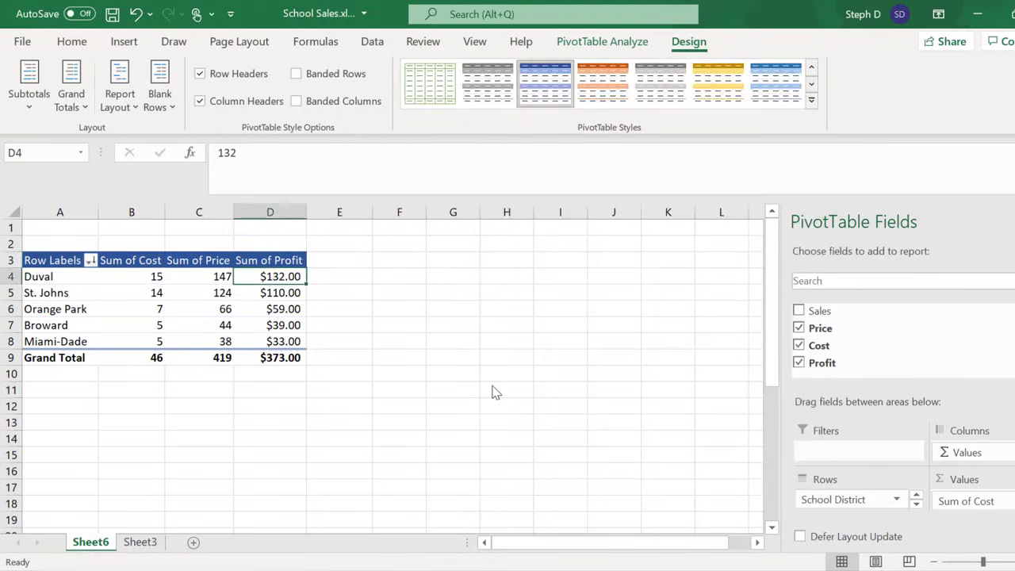